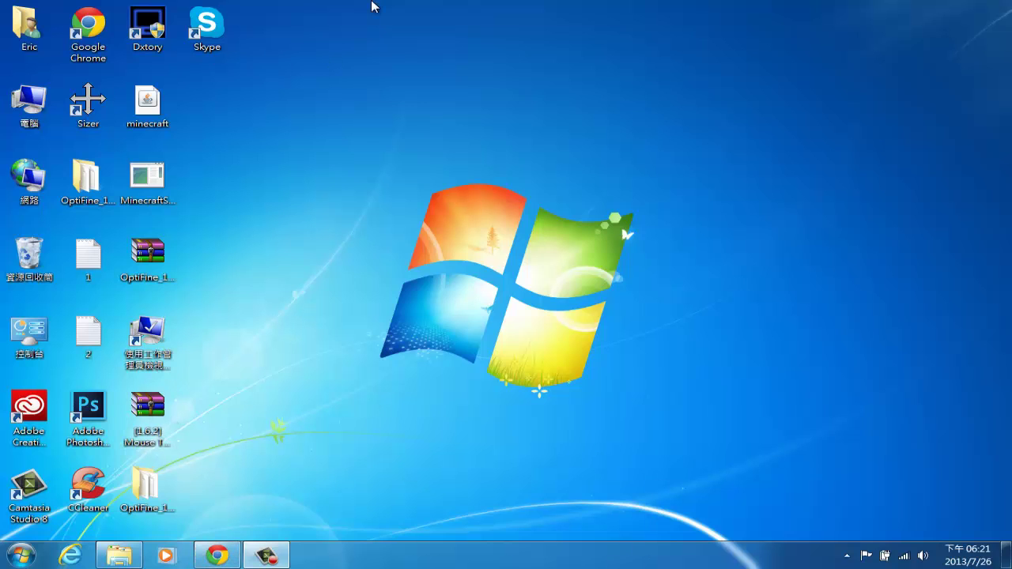
{"action": "left_click", "coordinate": [222, 553]}
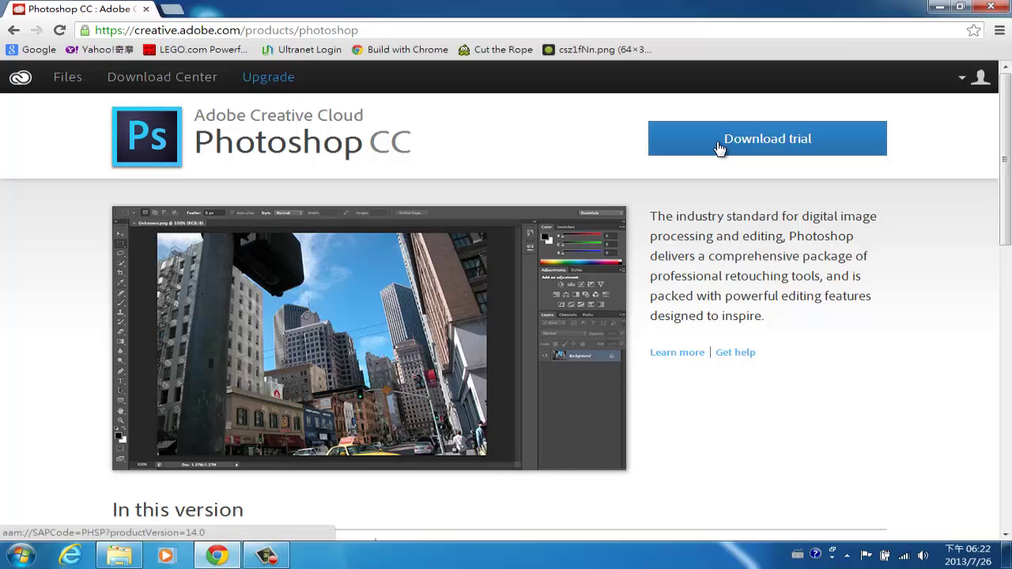
Step: Start the Photoshop CC trial download and confirm CreativeCloudSet-Up appears in Downloads
{"action": "left_click", "coordinate": [720, 149]}
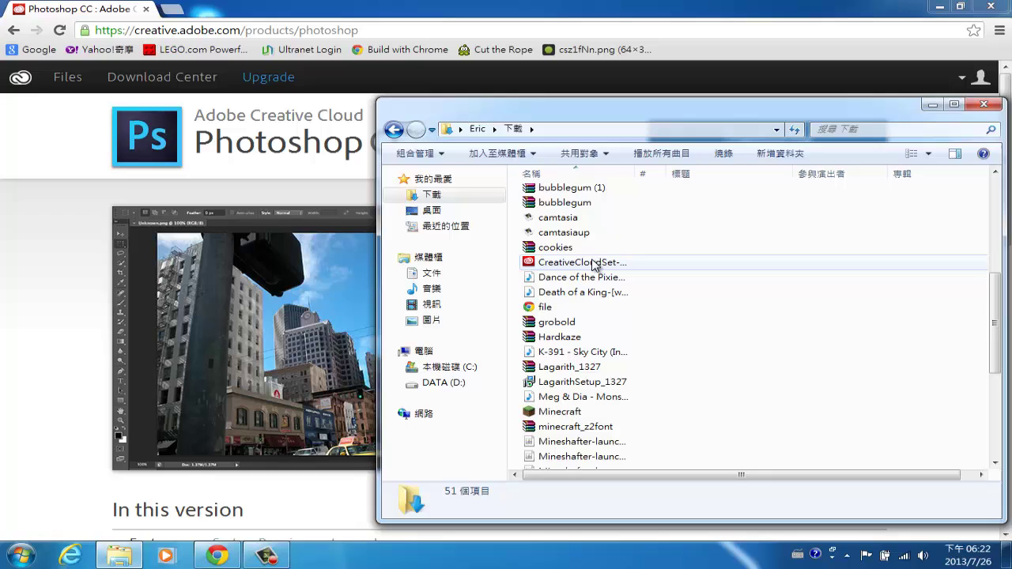
{"action": "mouse_move", "coordinate": [582, 262]}
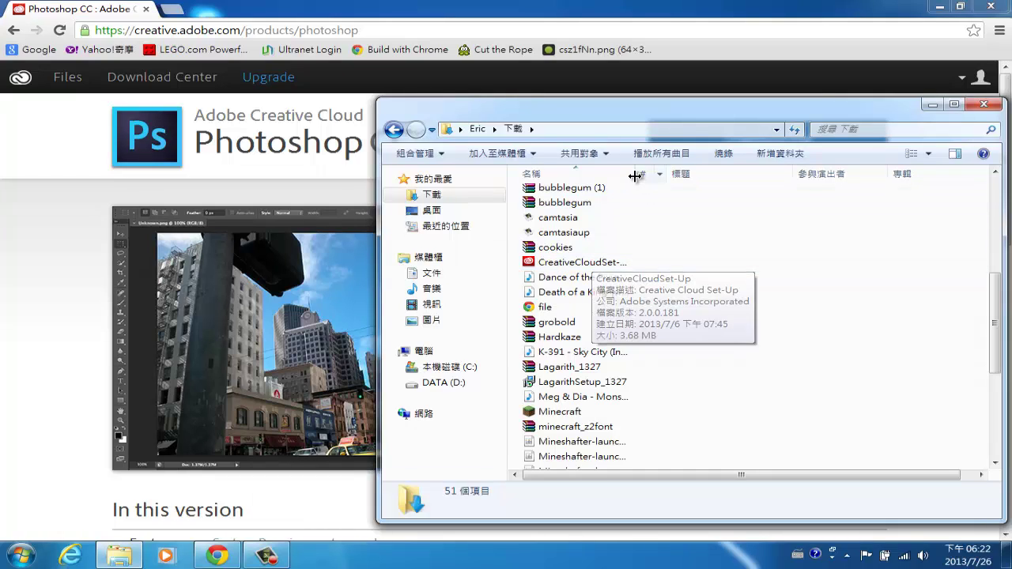
{"action": "left_click_drag", "start_coordinate": [637, 173], "coordinate": [661, 173]}
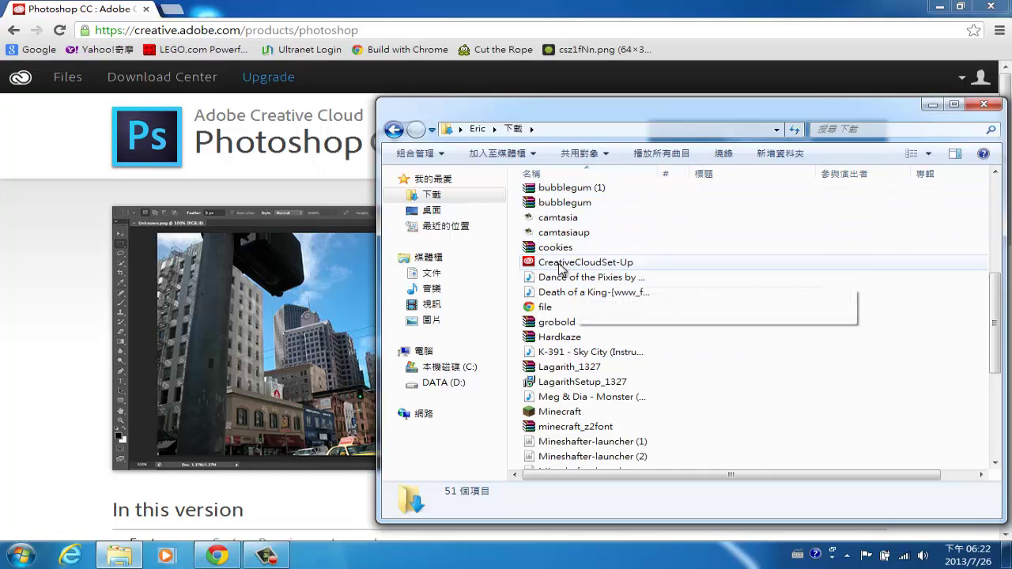
{"action": "left_click", "coordinate": [933, 104]}
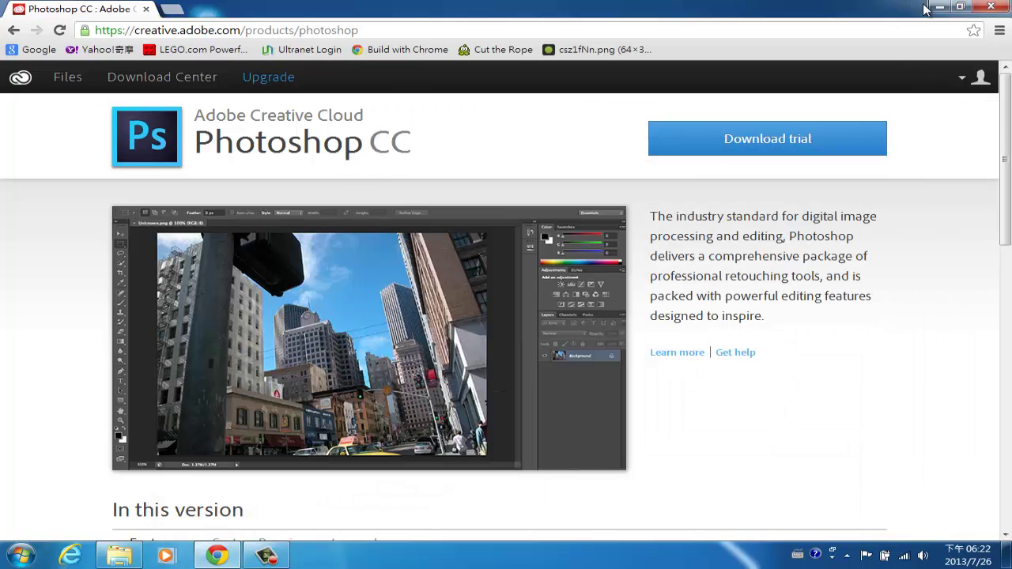
Step: Launch the Adobe Creative Cloud desktop app and move its window to the right
{"action": "left_click", "coordinate": [938, 10]}
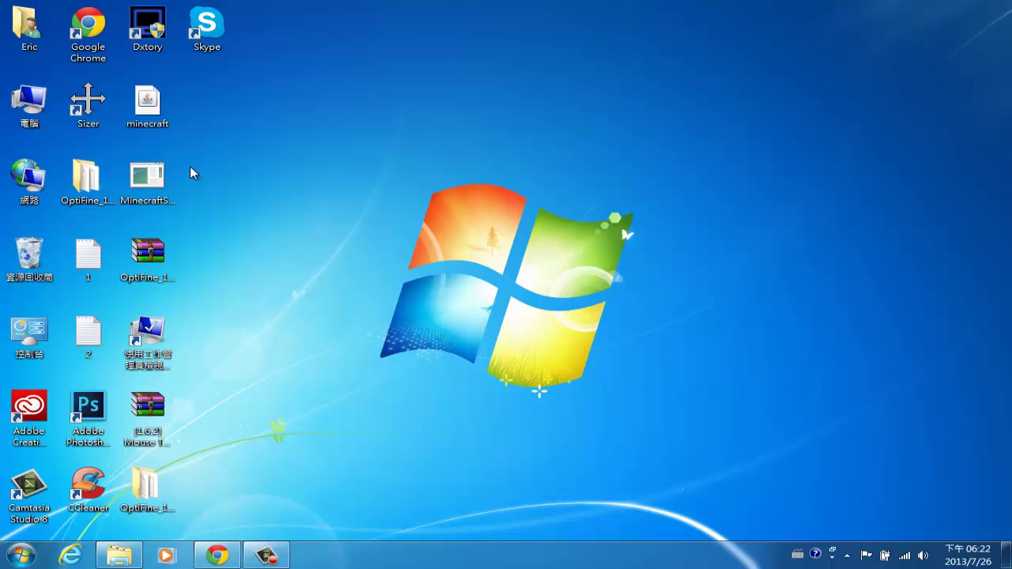
{"action": "double_click", "coordinate": [30, 415]}
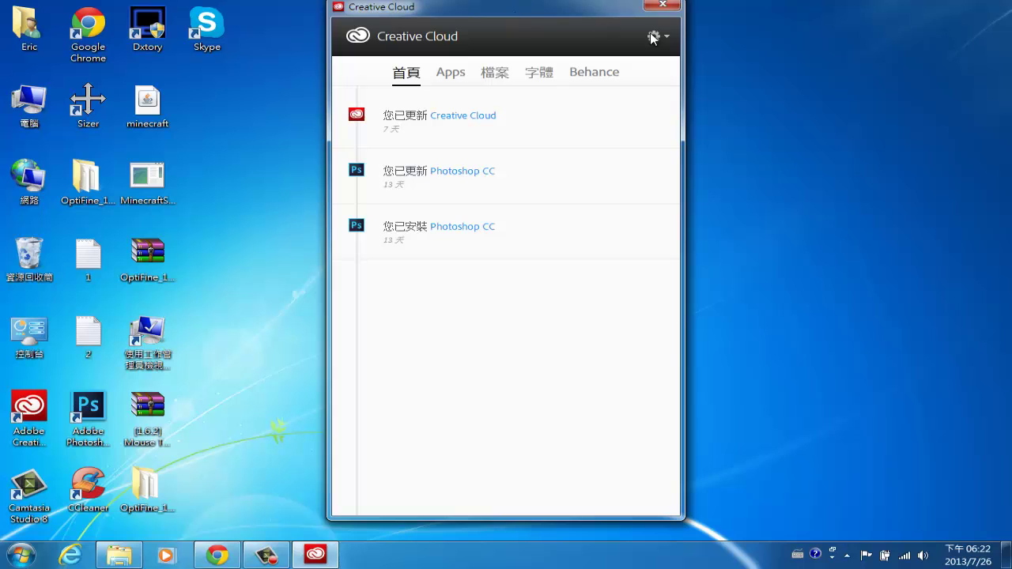
{"action": "left_click_drag", "start_coordinate": [513, 11], "coordinate": [661, 58]}
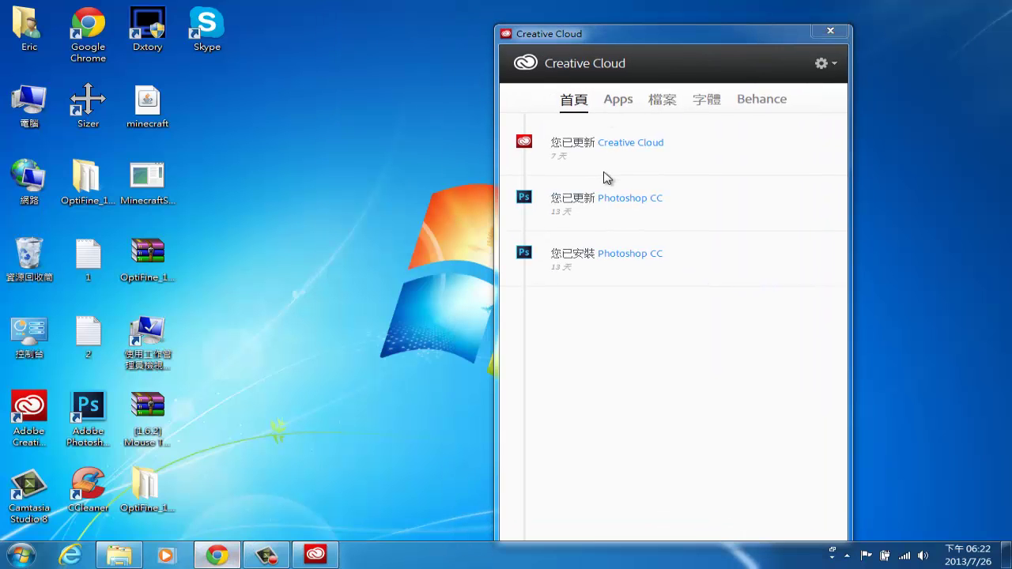
{"action": "left_click", "coordinate": [625, 198]}
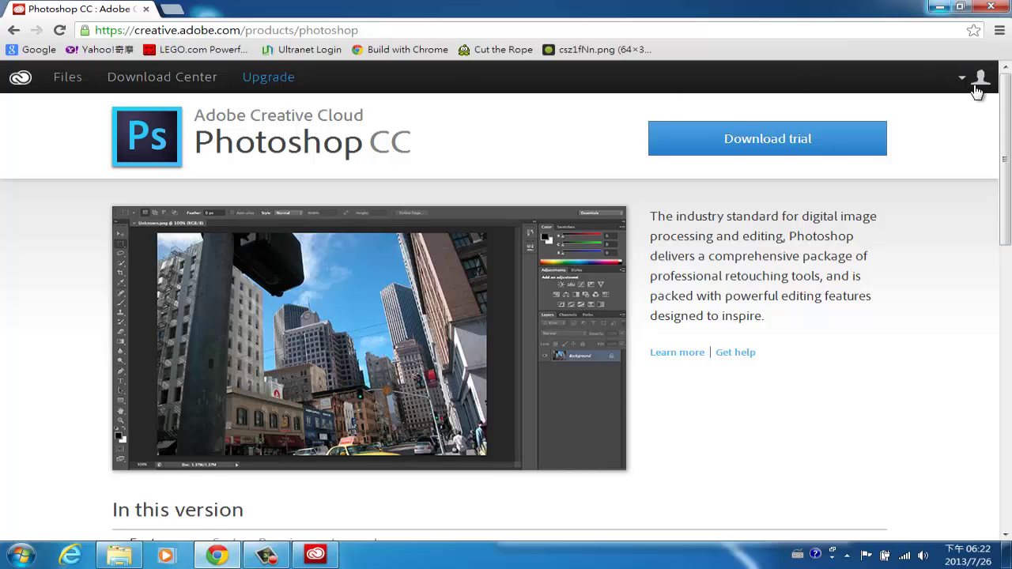
Step: Check the account details on the Photoshop CC page, then return to the desktop
{"action": "left_click", "coordinate": [976, 87]}
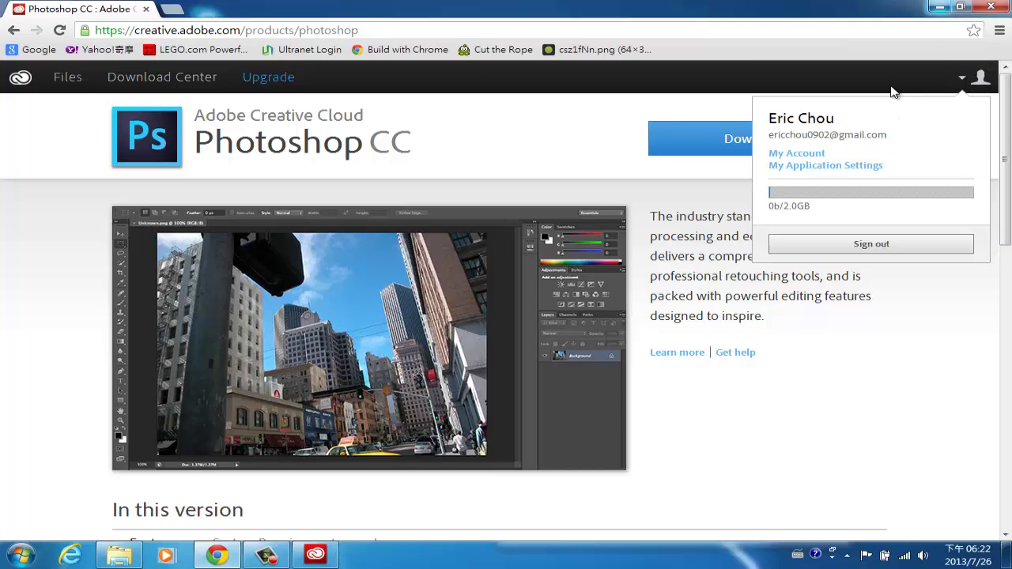
{"action": "left_click", "coordinate": [979, 80]}
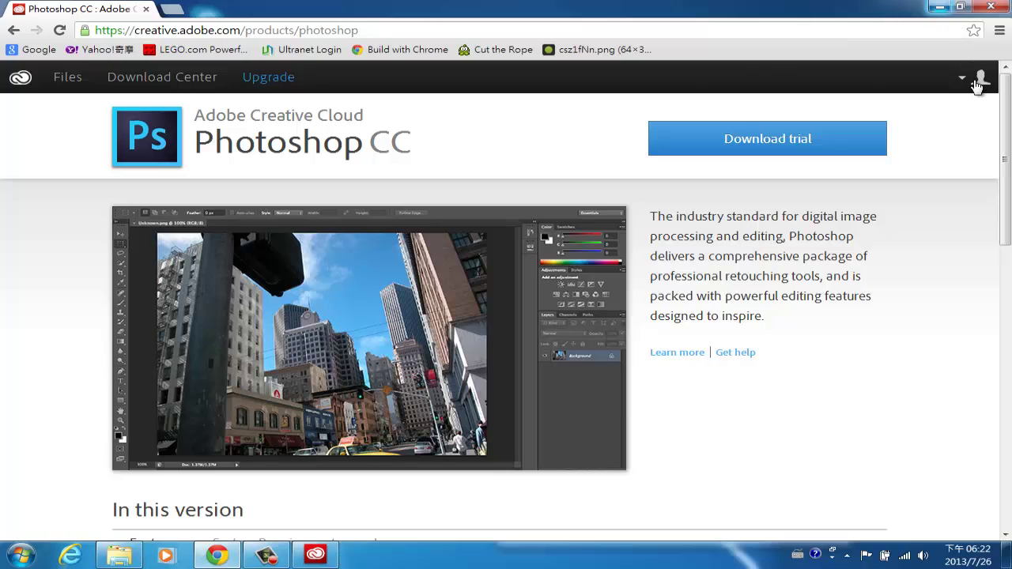
{"action": "left_click", "coordinate": [979, 86]}
{"action": "left_click", "coordinate": [940, 7]}
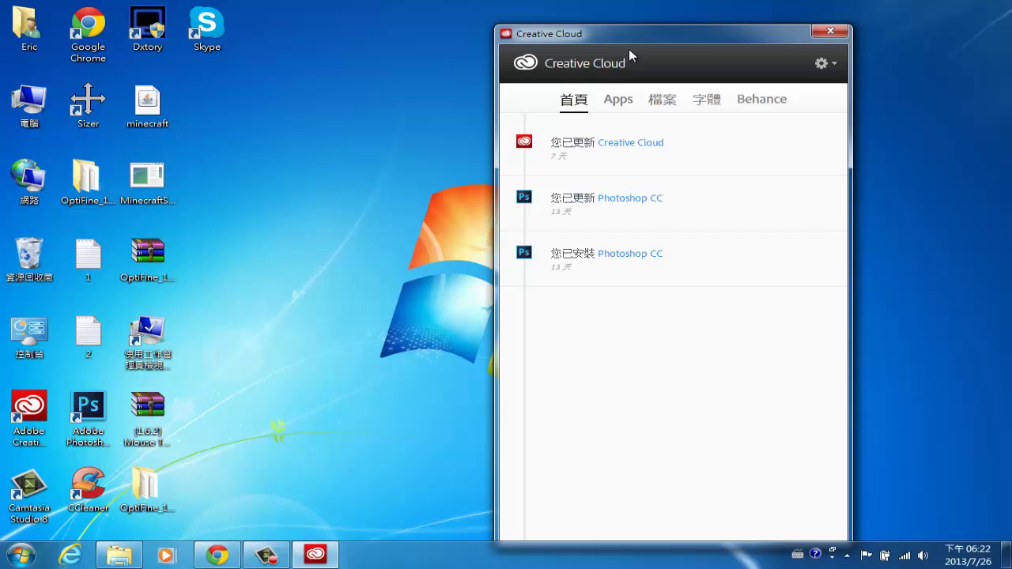
Step: Nudge the Creative Cloud window slightly to the right
{"action": "left_click_drag", "start_coordinate": [633, 40], "coordinate": [661, 30]}
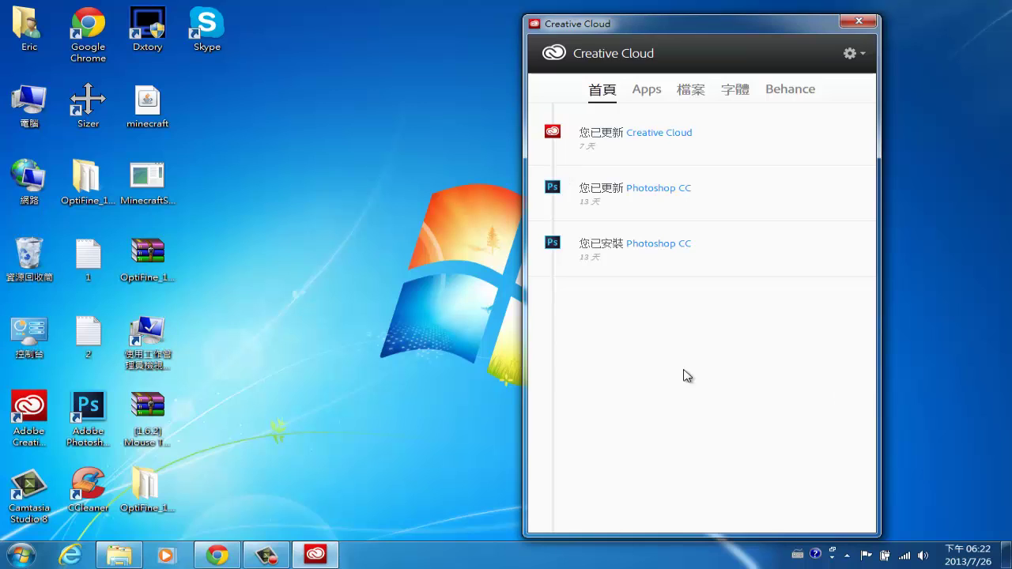
{"action": "left_click", "coordinate": [640, 101]}
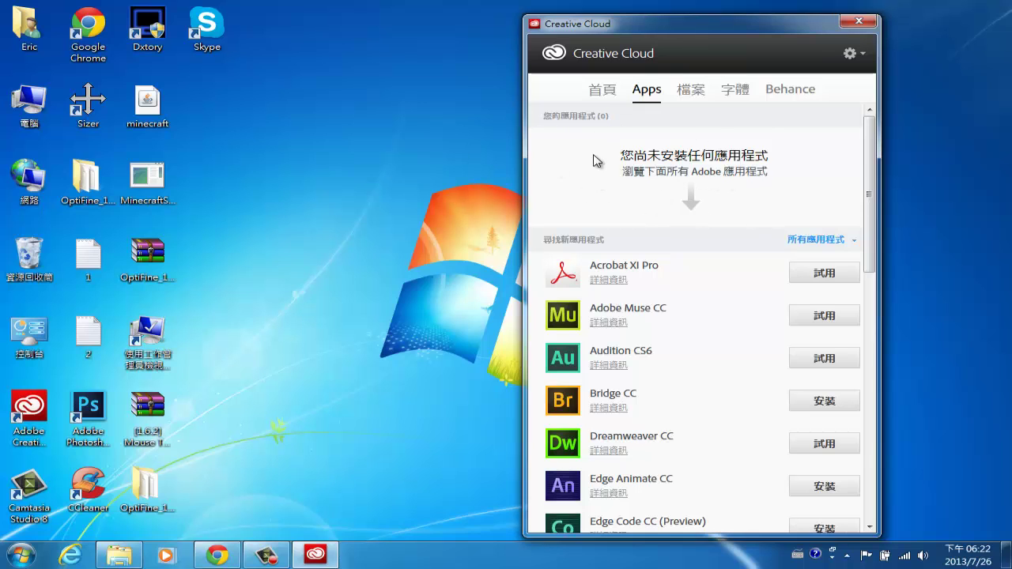
{"action": "mouse_move", "coordinate": [868, 191]}
{"action": "left_mouse_down"}
{"action": "mouse_move", "coordinate": [869, 225]}
{"action": "mouse_move", "coordinate": [887, 147]}
{"action": "mouse_move", "coordinate": [867, 183]}
{"action": "mouse_move", "coordinate": [868, 230]}
{"action": "mouse_move", "coordinate": [868, 144]}
{"action": "left_mouse_up"}
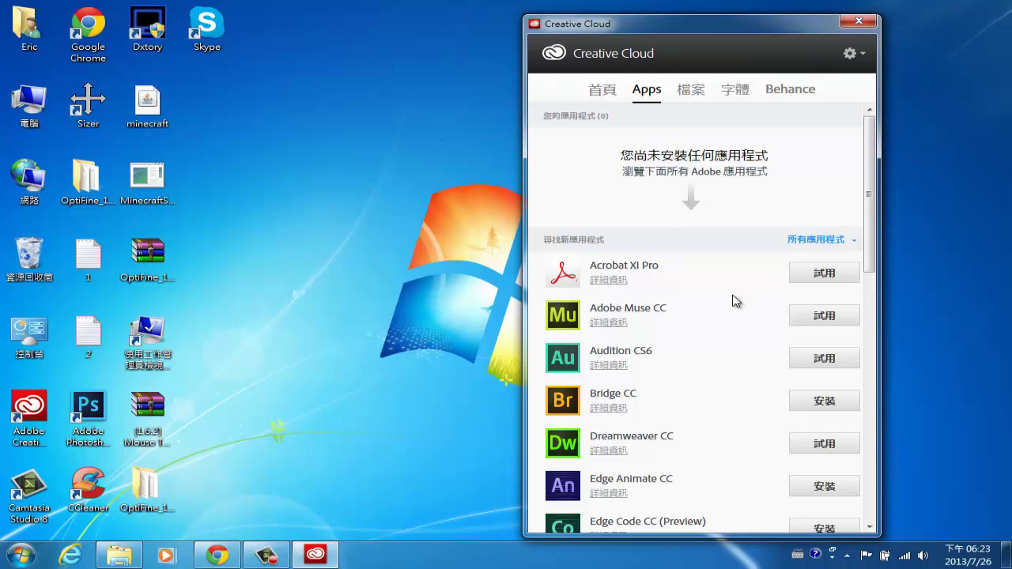
{"action": "left_click", "coordinate": [21, 556]}
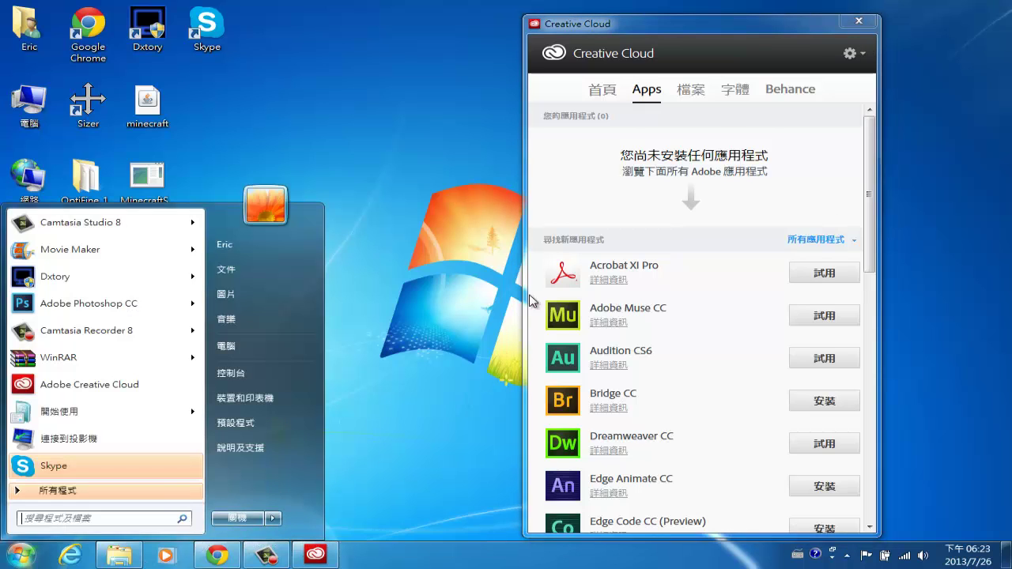
{"action": "left_click", "coordinate": [481, 303]}
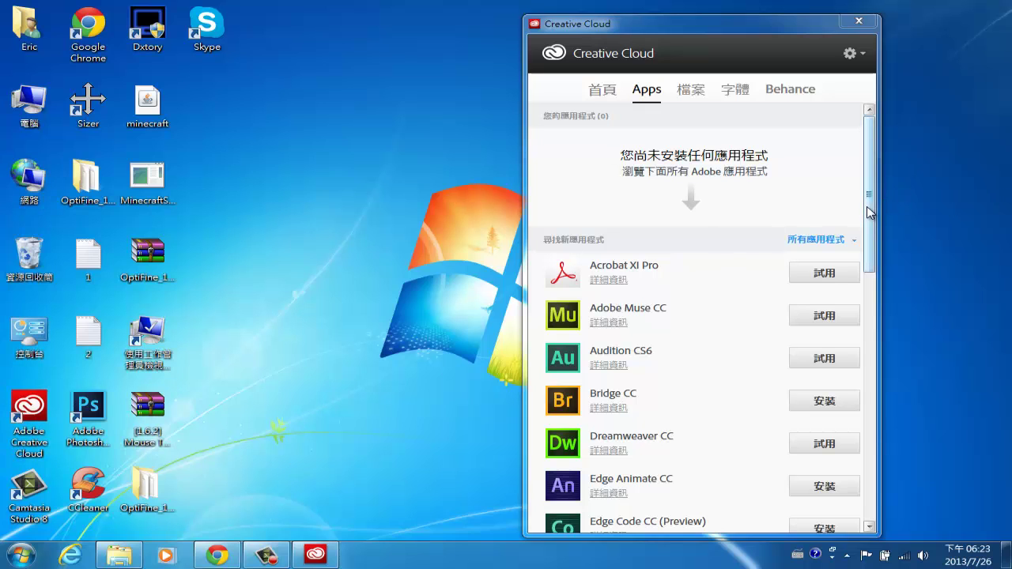
{"action": "left_click_drag", "start_coordinate": [864, 208], "coordinate": [859, 493]}
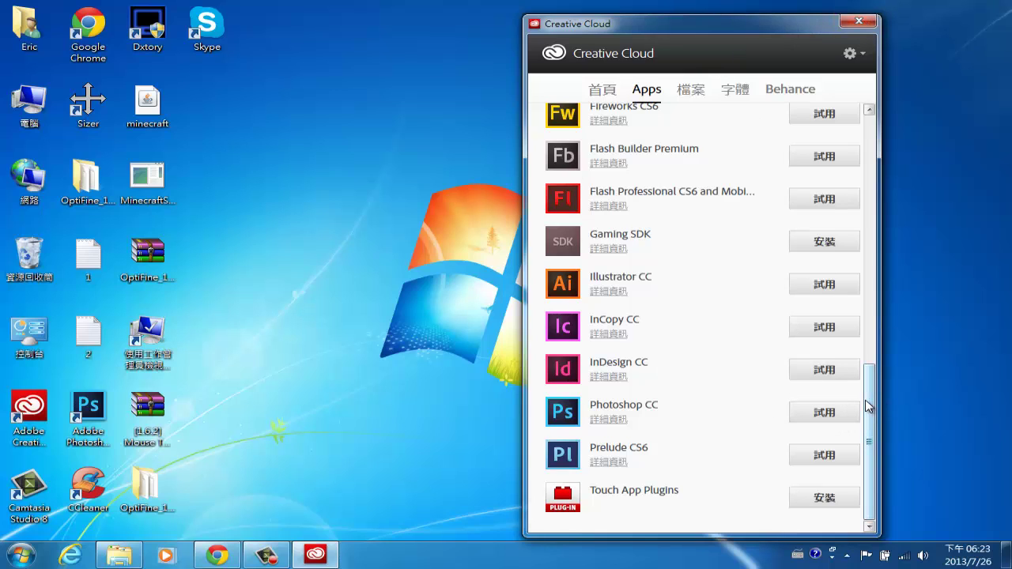
{"action": "left_click_drag", "start_coordinate": [873, 393], "coordinate": [870, 126]}
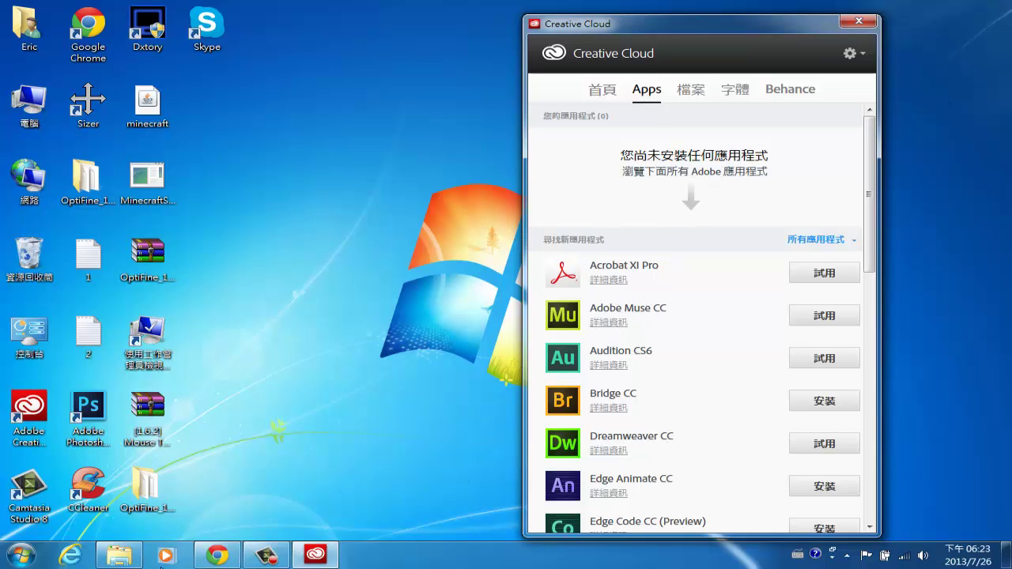
Step: Close Creative Cloud and select the Adobe Photoshop CC desktop shortcut, leaving Downloads hidden
{"action": "left_click", "coordinate": [860, 19]}
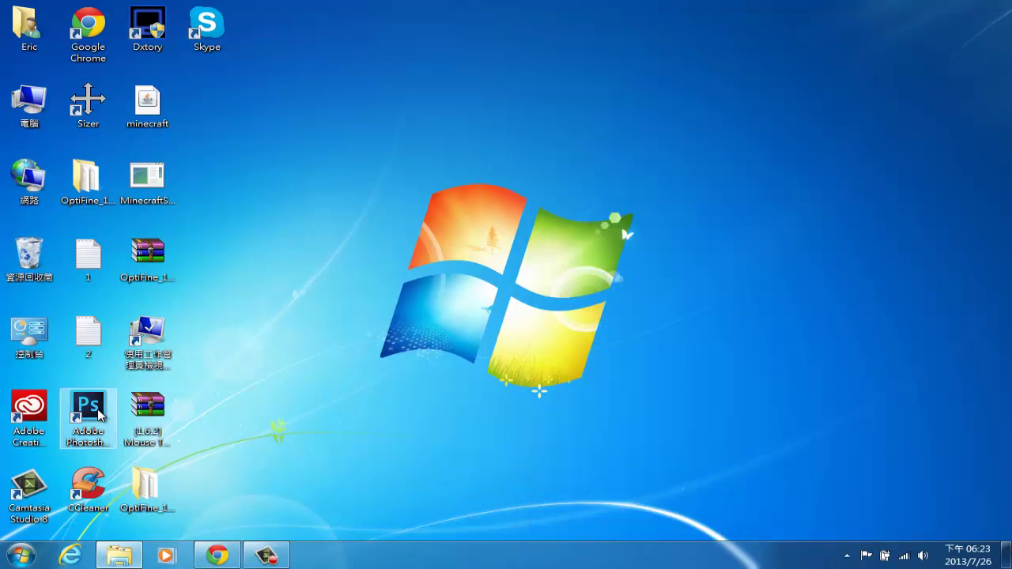
{"action": "mouse_move", "coordinate": [98, 409]}
{"action": "left_mouse_down"}
{"action": "mouse_move", "coordinate": [508, 189]}
{"action": "mouse_move", "coordinate": [93, 427]}
{"action": "left_mouse_up"}
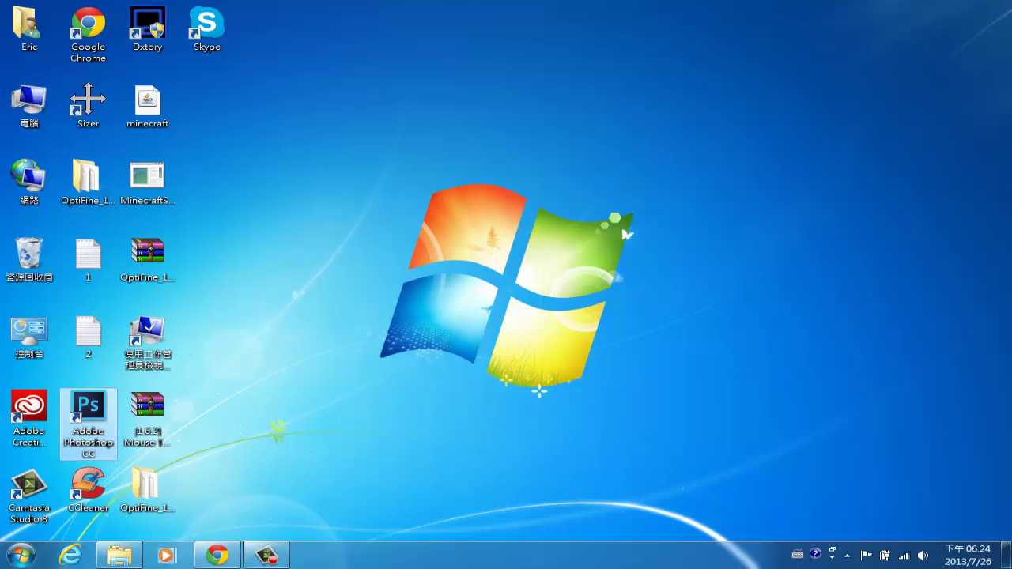
{"action": "left_click", "coordinate": [117, 561]}
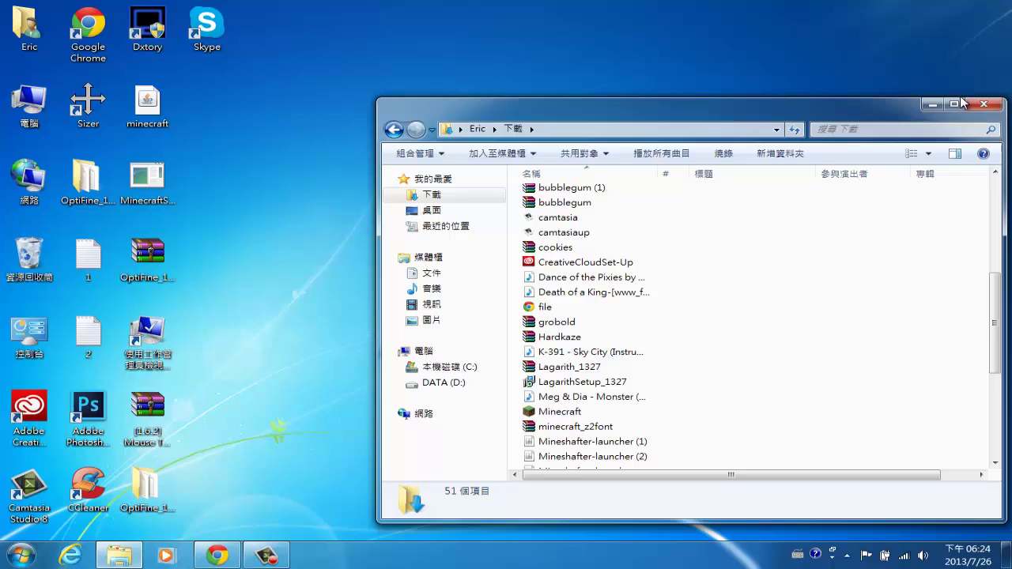
{"action": "left_click", "coordinate": [992, 103]}
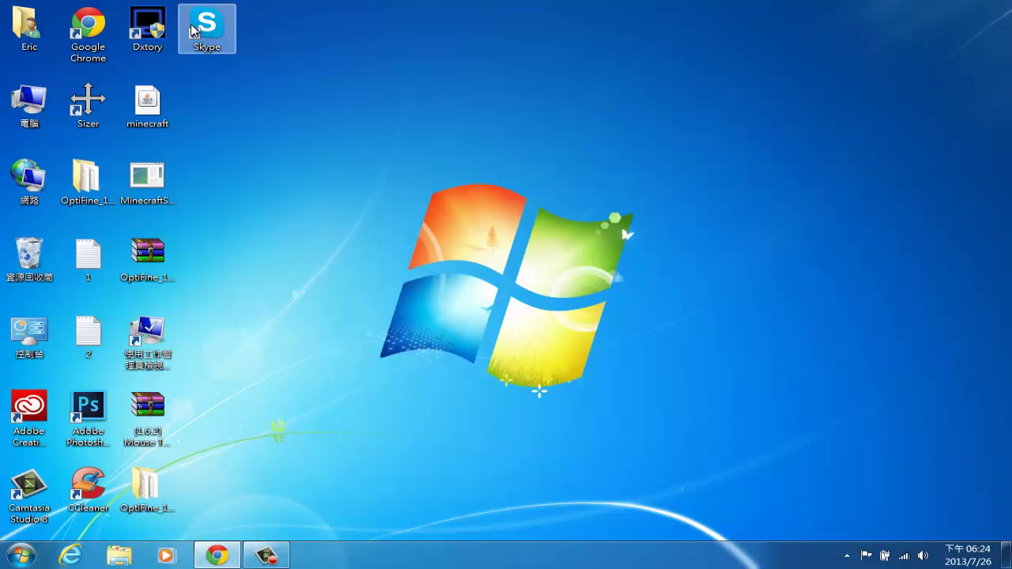